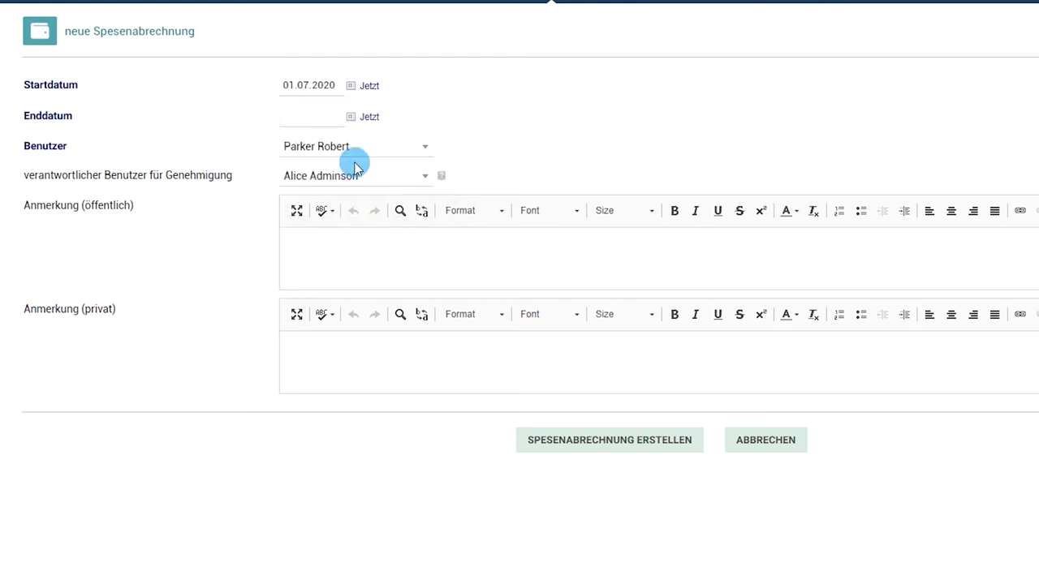
Set end date 15.07.2020, choose the employee and approver, and add public note 'Geschäftsessen'
click(351, 120)
click(351, 233)
click(403, 144)
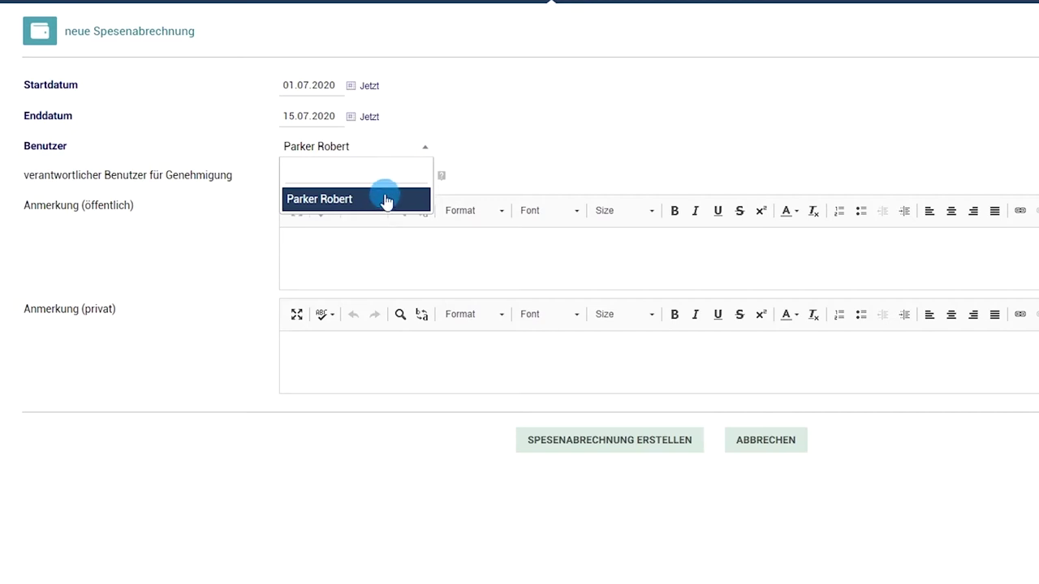
click(387, 199)
click(391, 178)
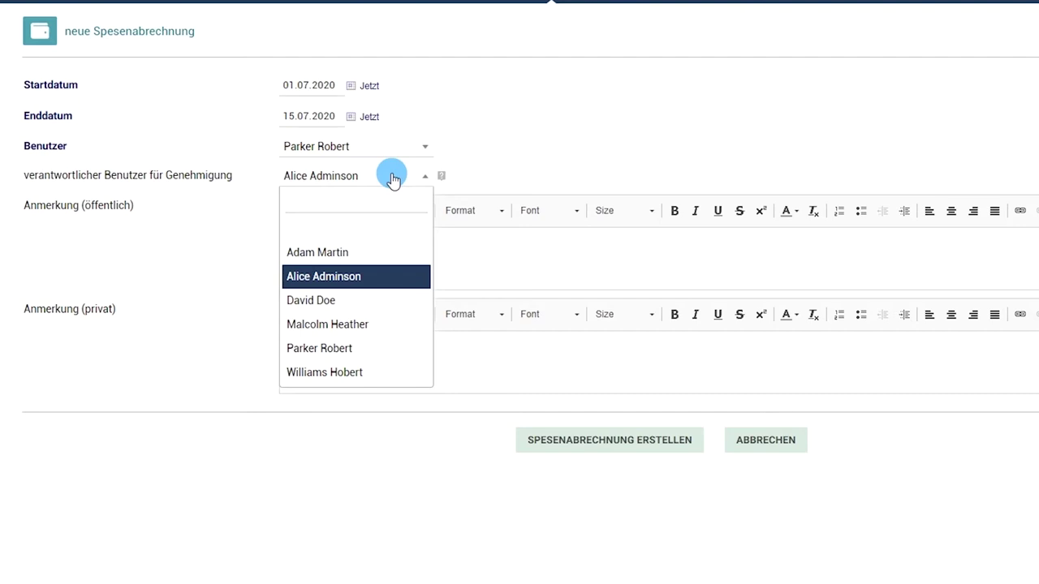
click(352, 274)
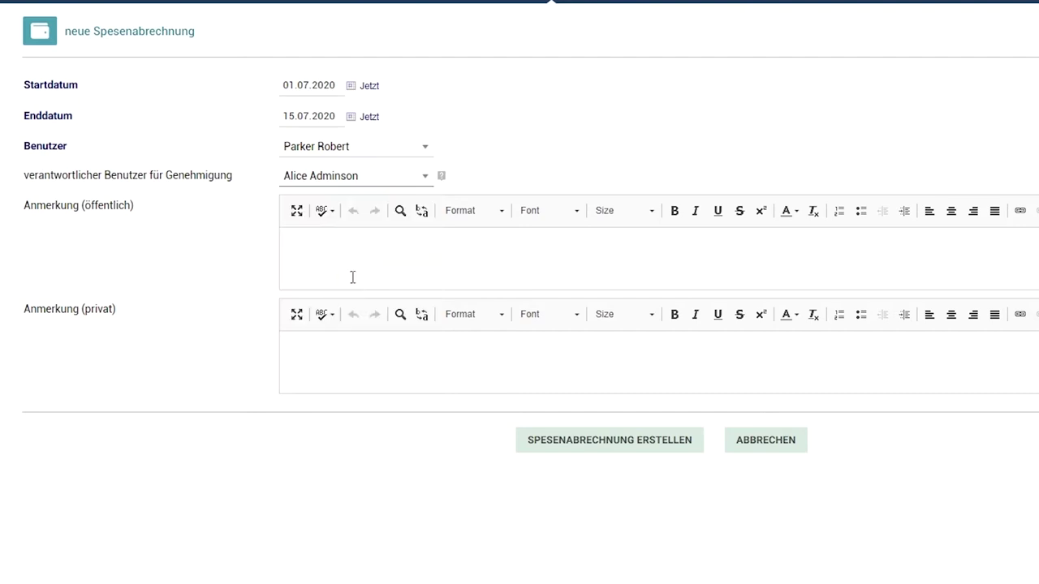
click(371, 260)
text(Geschäftsessen)
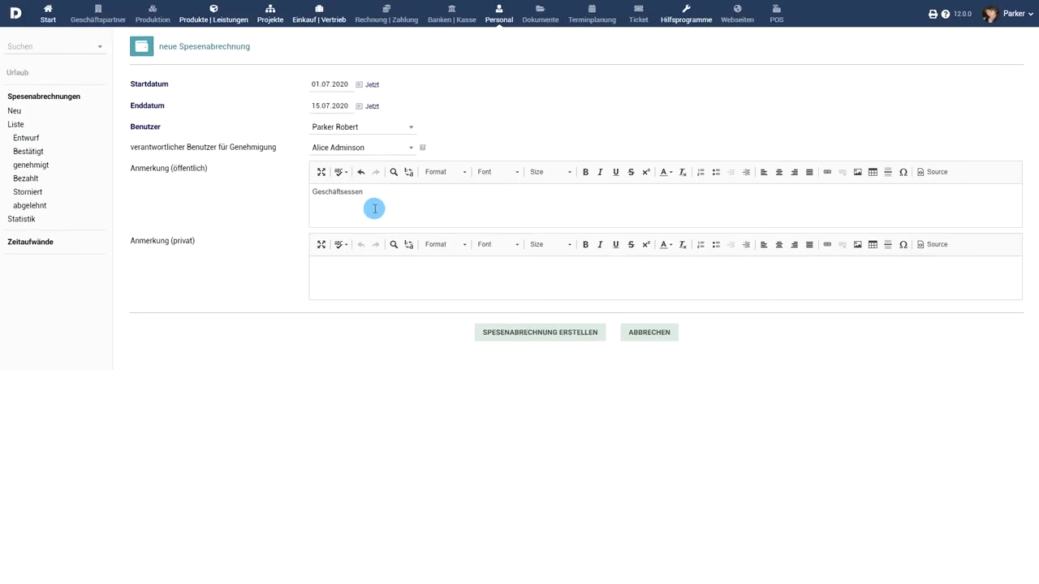
Create the report and start its first line dated 01.07.2020 for project RMLL
click(539, 333)
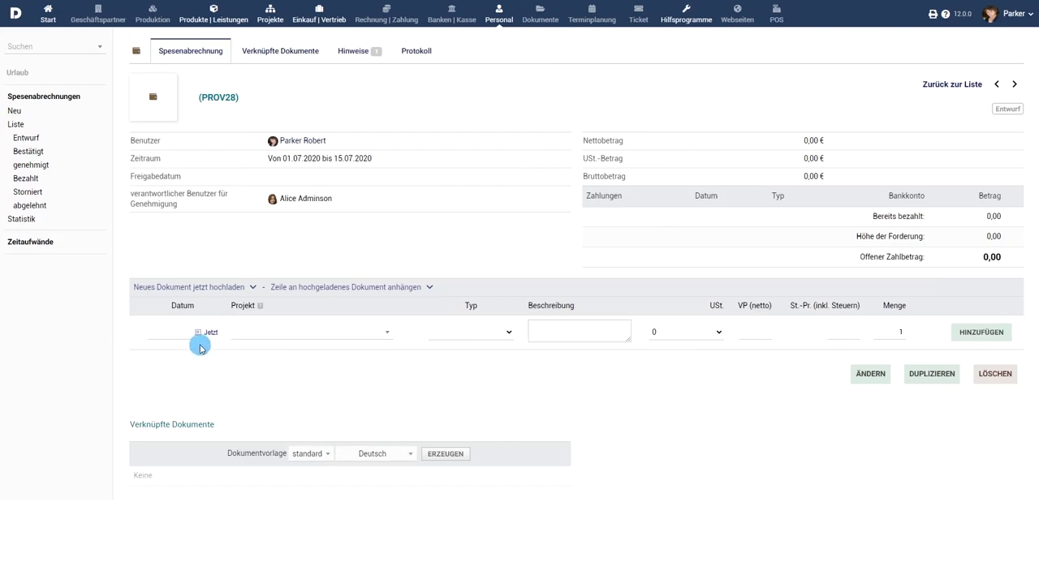
click(197, 336)
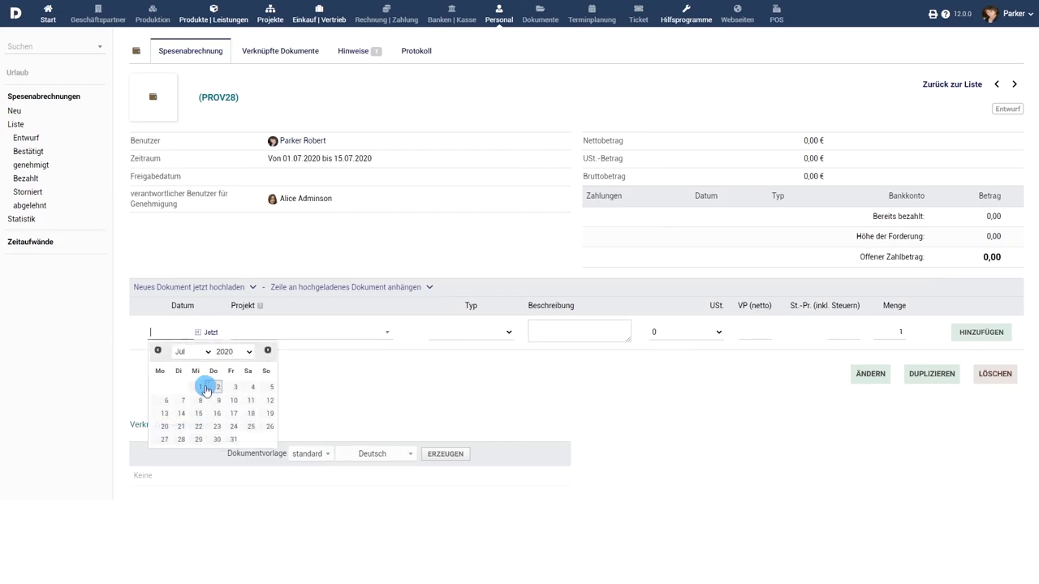
click(202, 389)
click(287, 335)
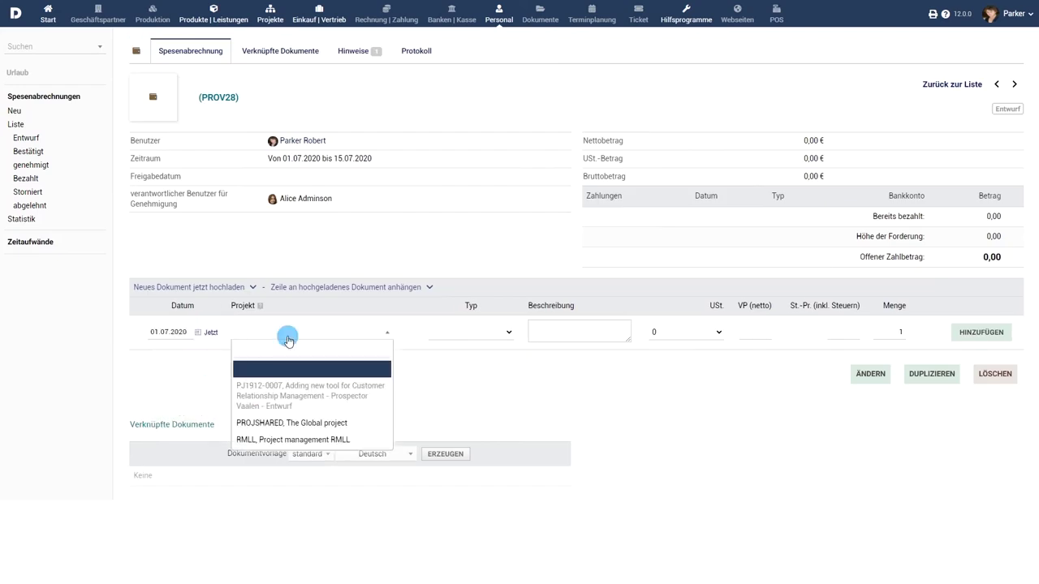
click(292, 439)
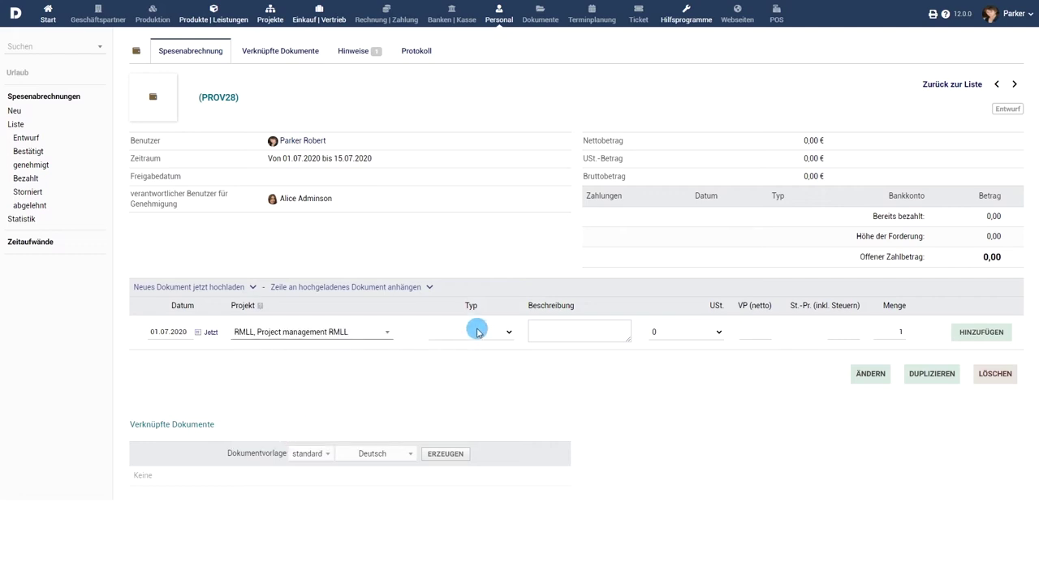
Complete the line as Bewirtung 'Geschäftsessen' at 19.6% VAT, net 156, and add it
click(477, 332)
click(465, 364)
click(568, 333)
text(Geschäftsessen)
click(668, 334)
click(678, 383)
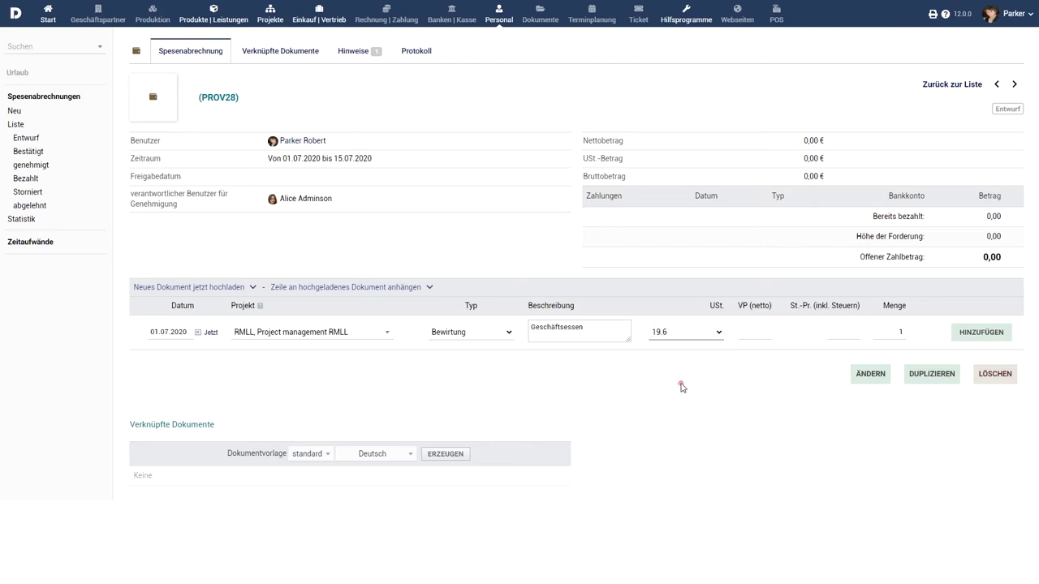
click(770, 343)
text(15)
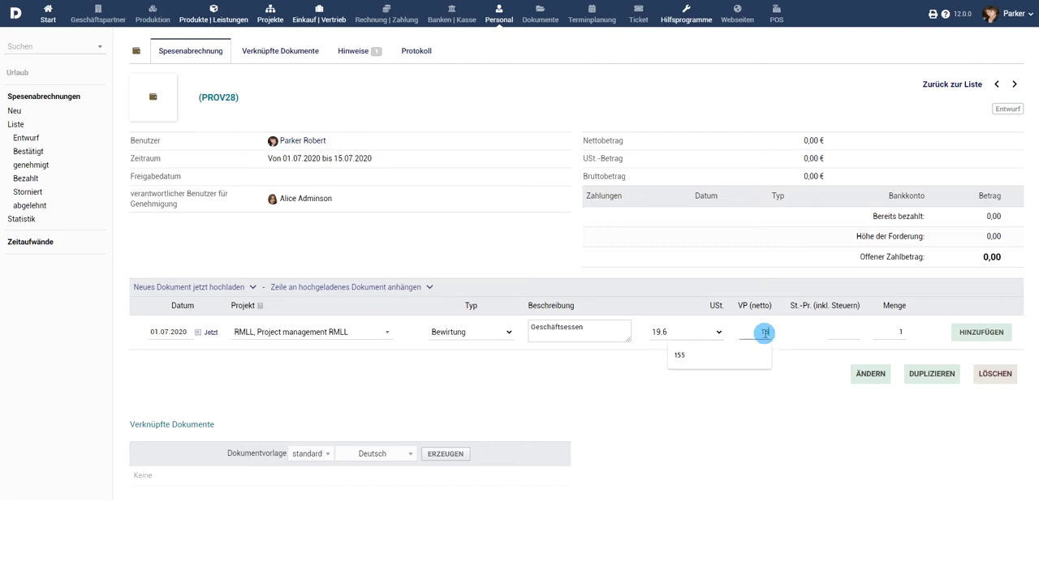
text(6)
click(980, 332)
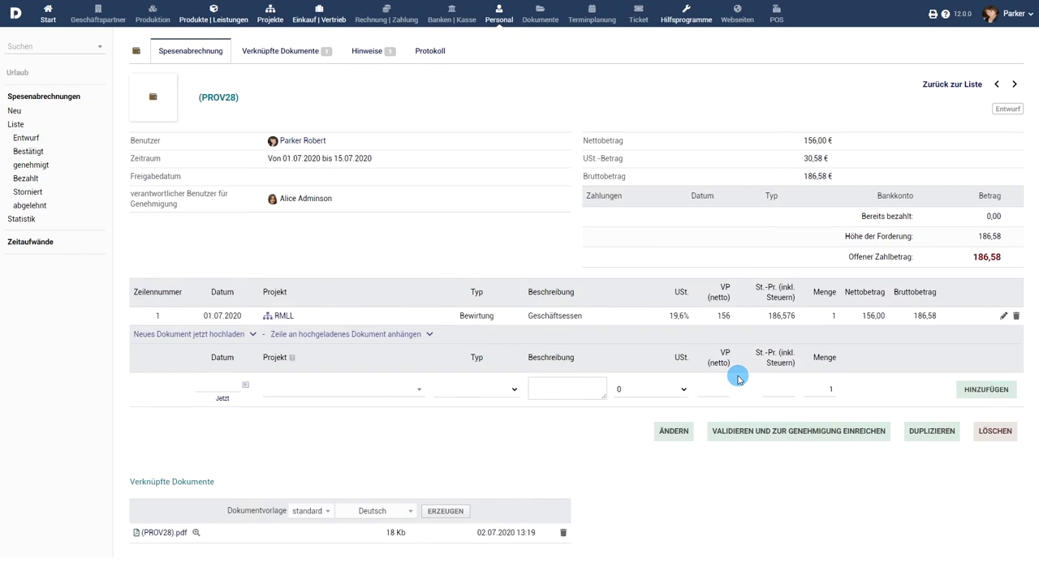
Upload '(PROV28)-bill scanned.png' as the receipt, then submit the report for validation and approval
click(197, 335)
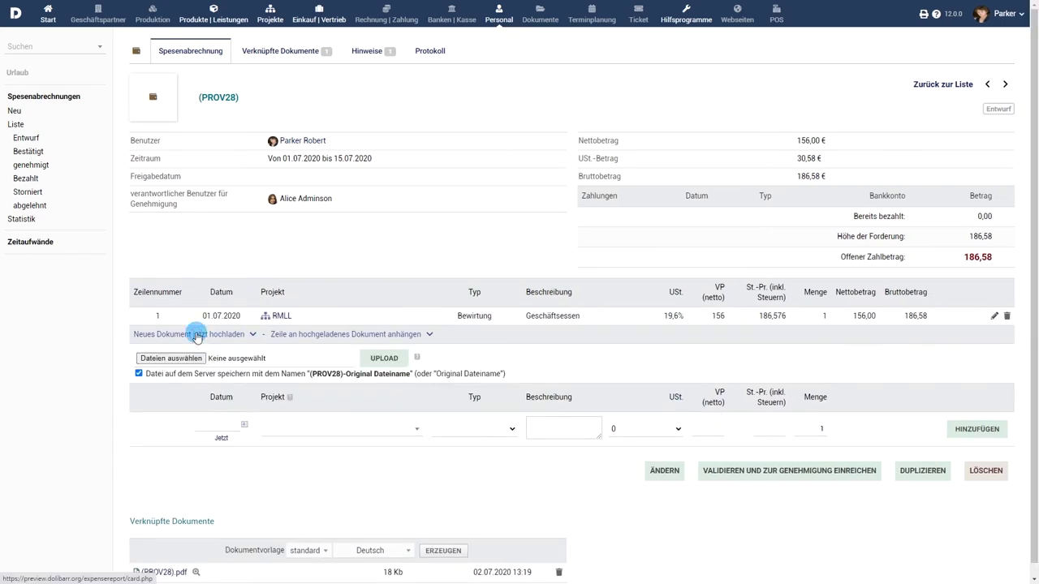
click(171, 358)
click(126, 89)
click(408, 274)
click(384, 360)
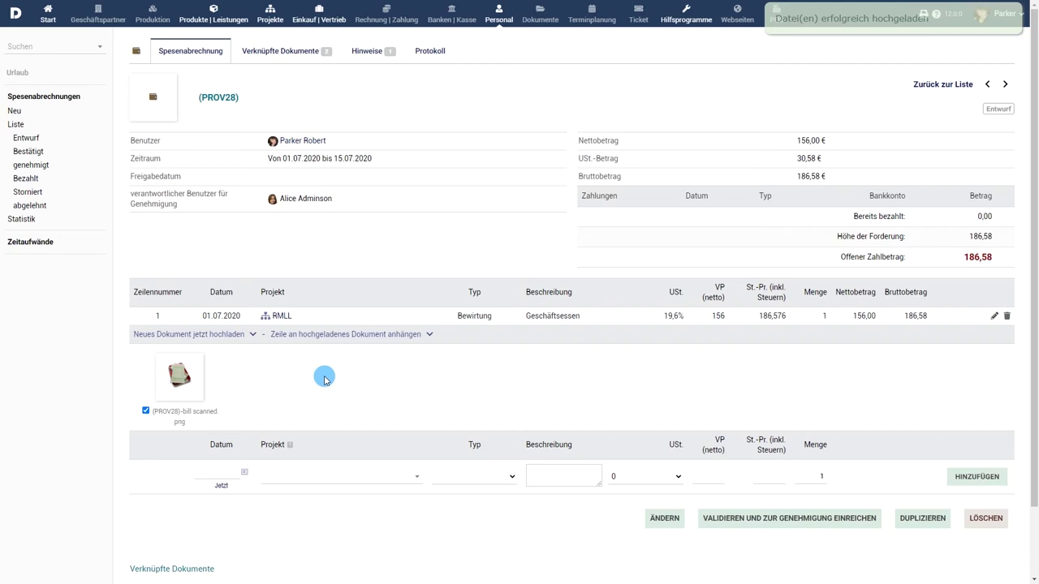
click(787, 517)
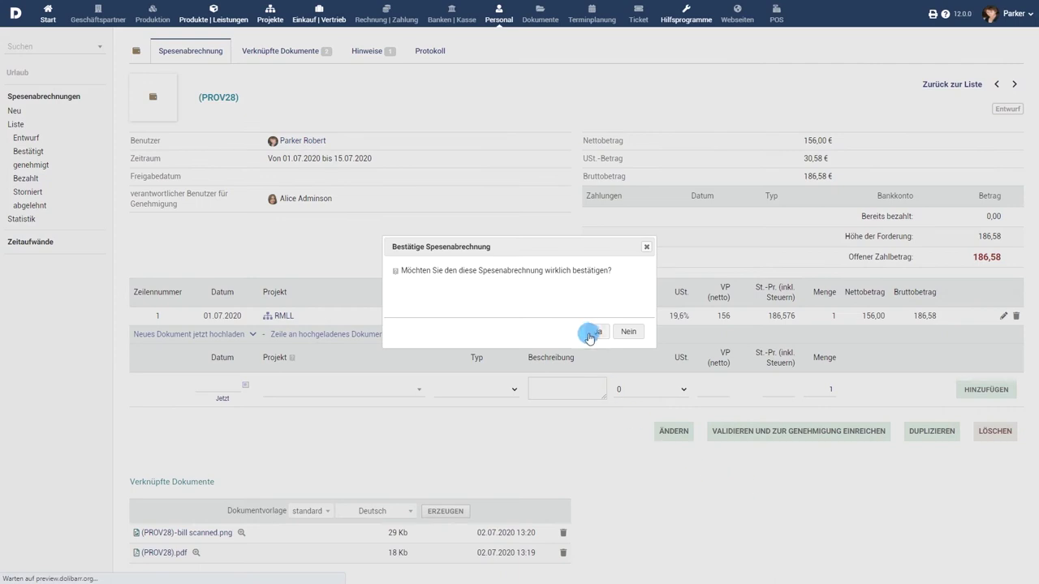
Confirm validating the report, then sign back in with the administrator account
click(591, 333)
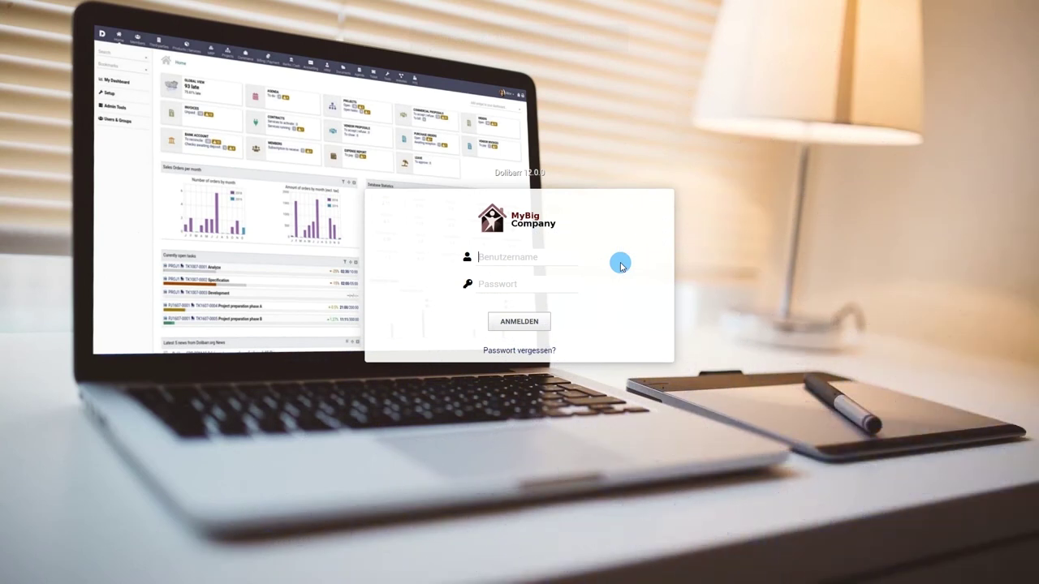
text(admin)
key(Tab)
text(adm)
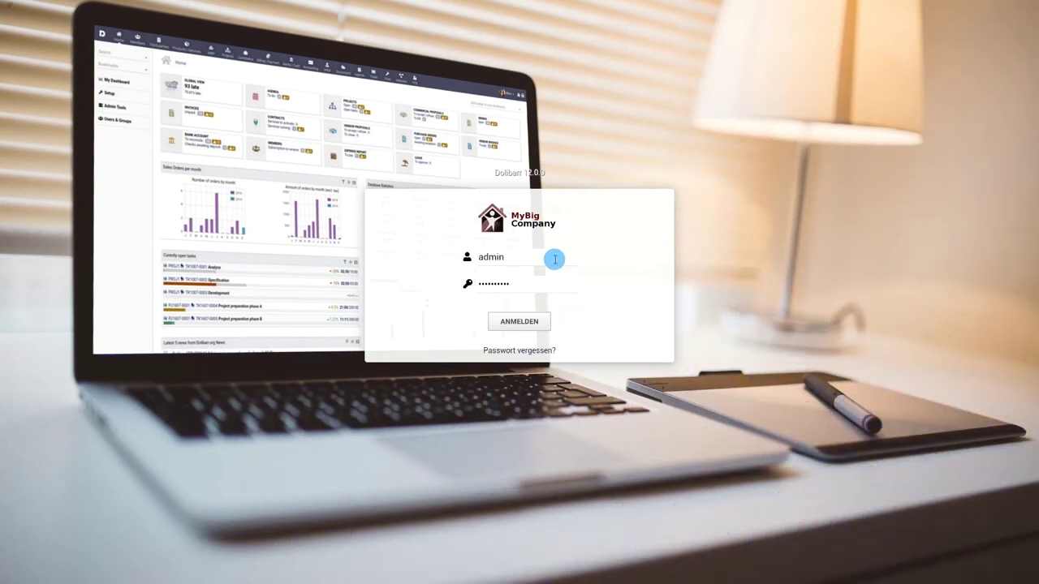
click(526, 321)
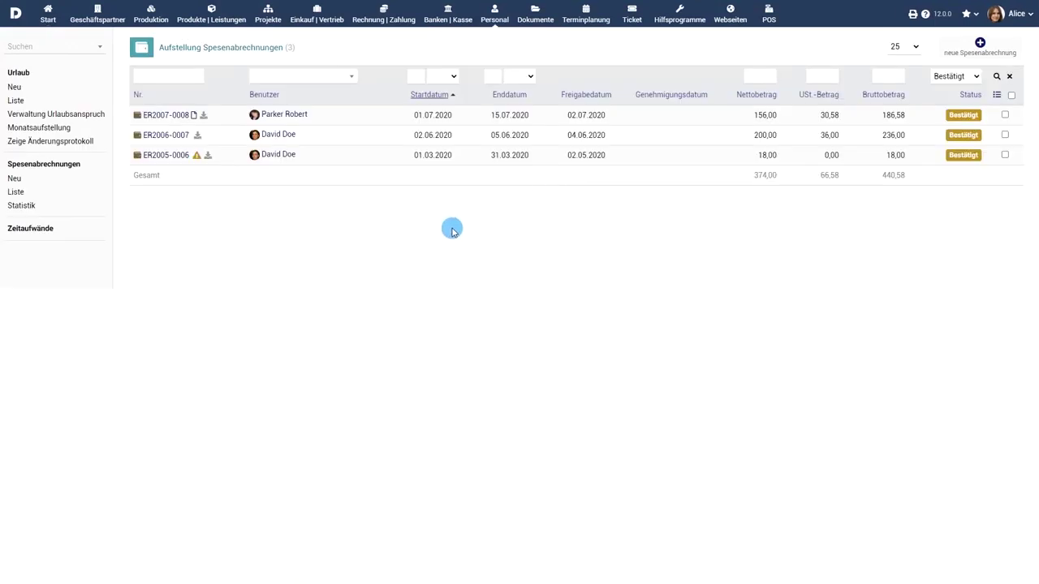
Open ER2007-0008 and approve it, confirming with Ja
click(173, 116)
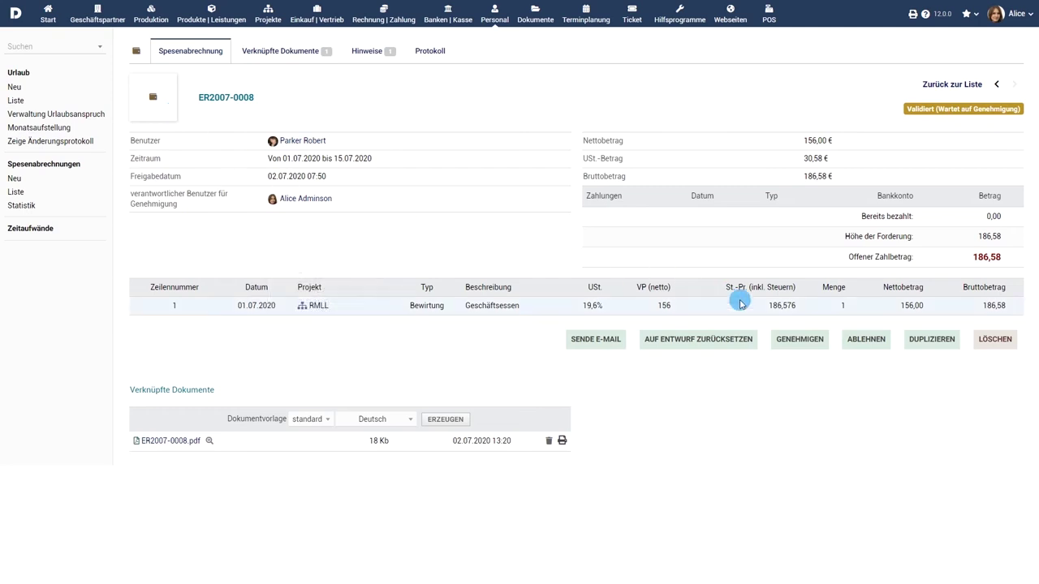
click(793, 339)
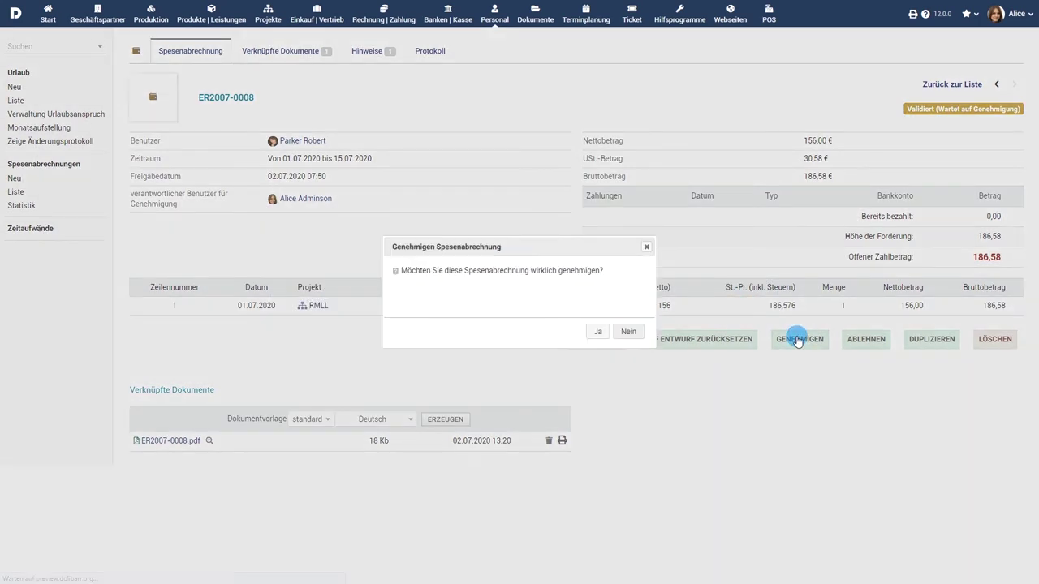
click(597, 332)
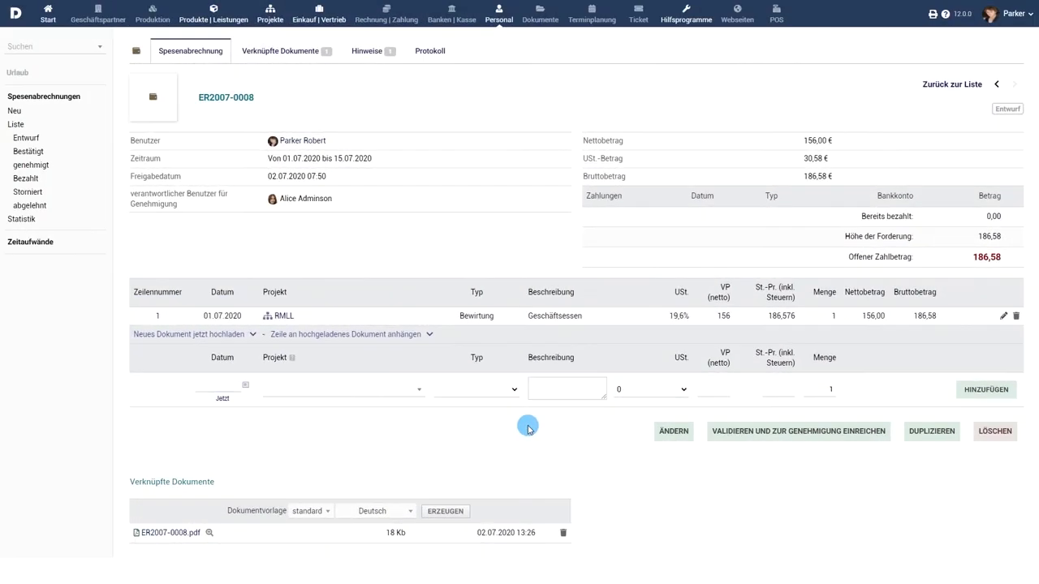
Open and cancel the report's edit form, then duplicate the report for the same employee
click(676, 433)
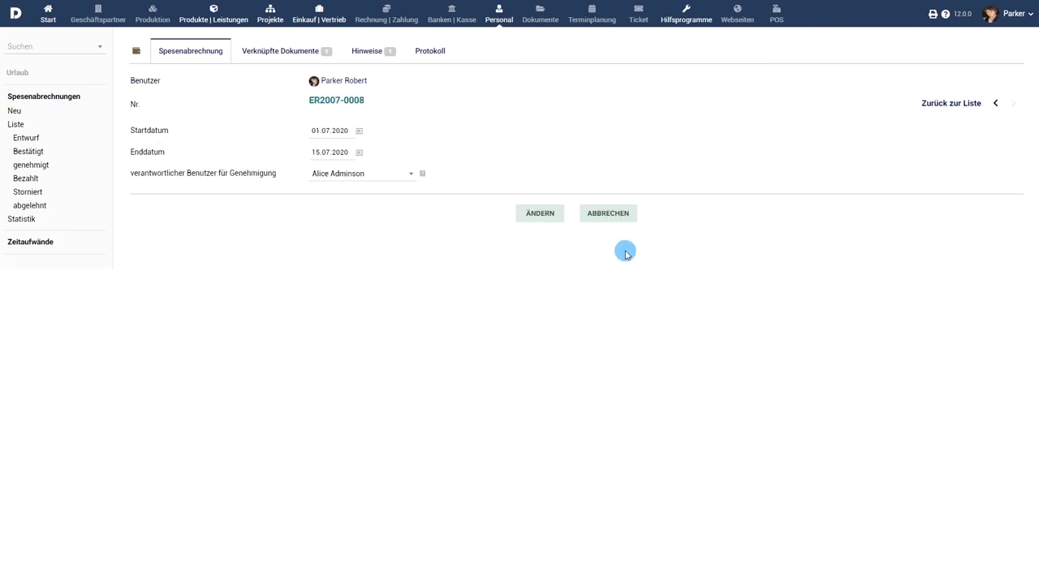
click(622, 213)
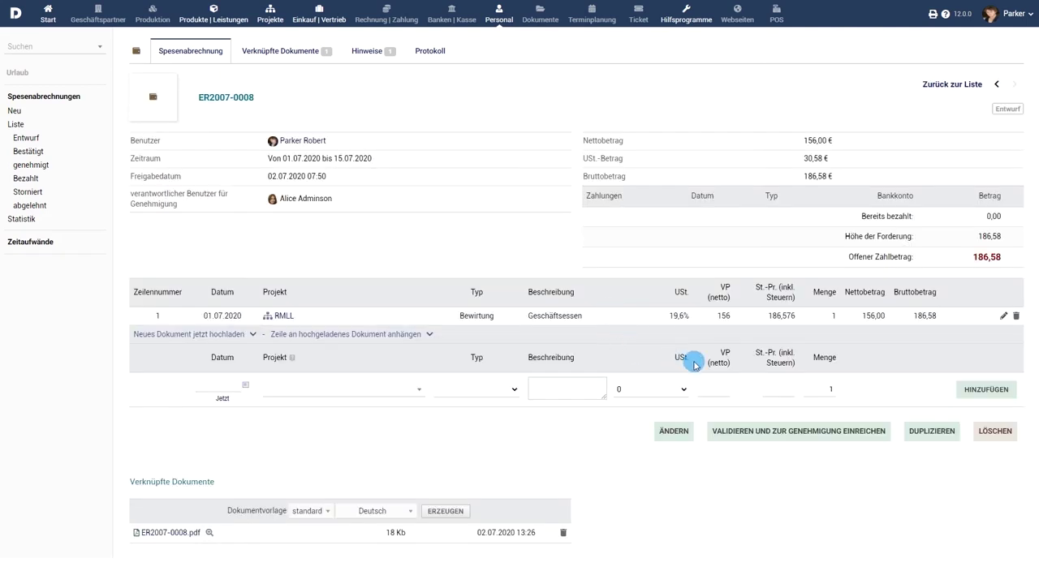
click(930, 431)
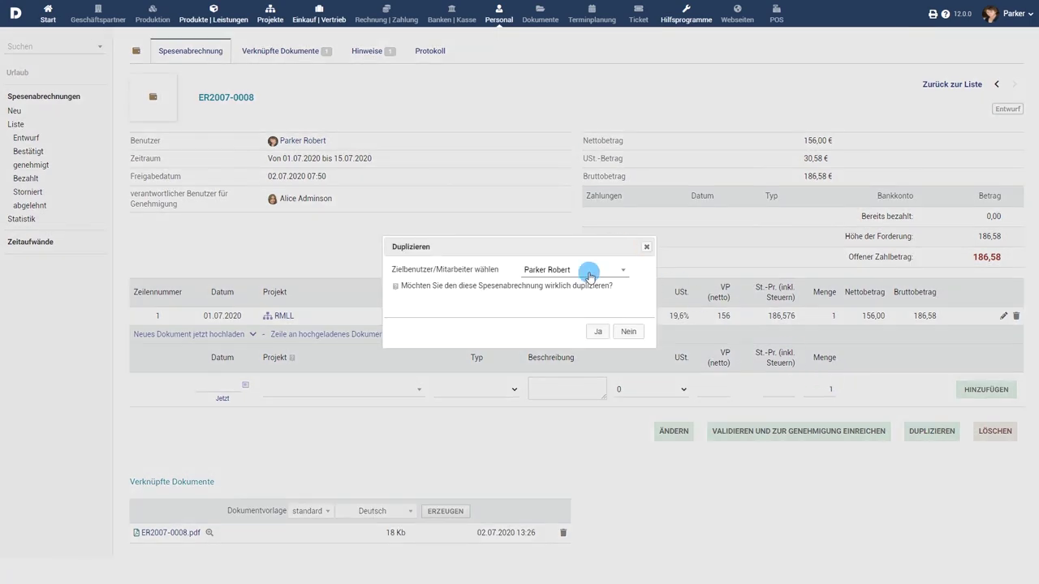
click(589, 273)
click(588, 274)
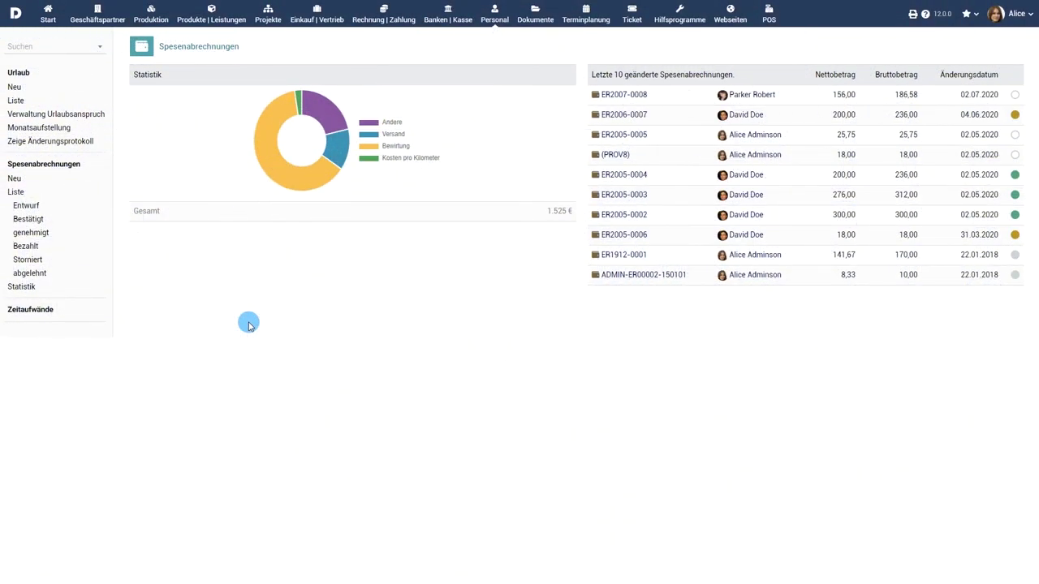
Browse the expense report list under each status filter, Entwurf through abgelehnt, then open Statistik
click(16, 192)
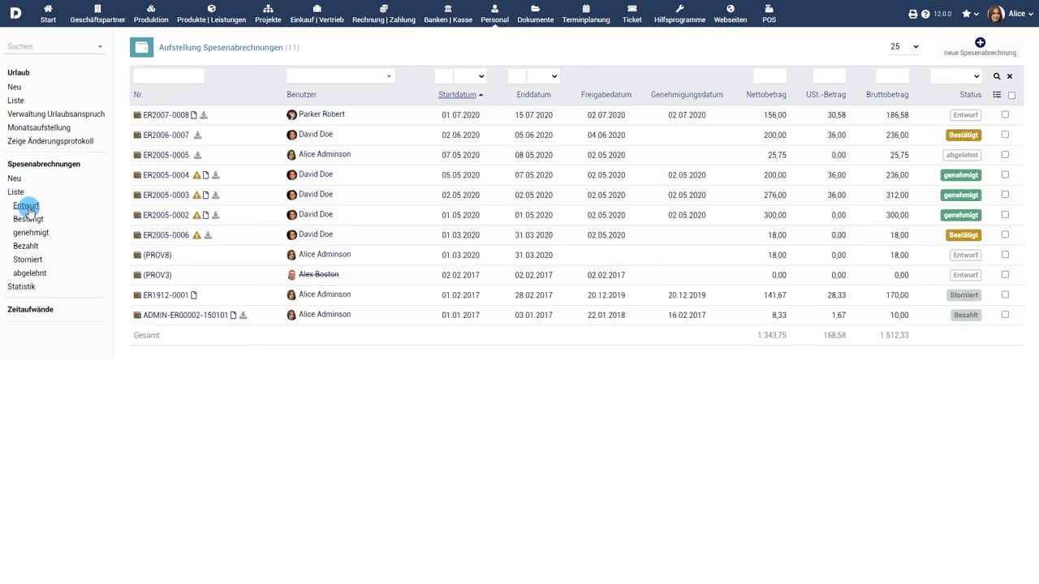
click(27, 207)
click(29, 218)
click(27, 234)
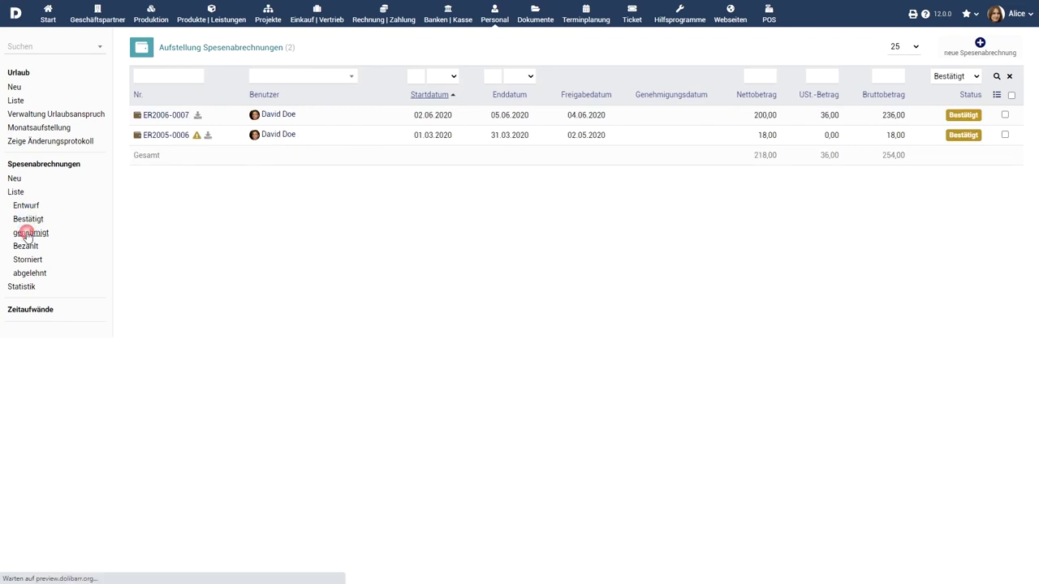
click(25, 247)
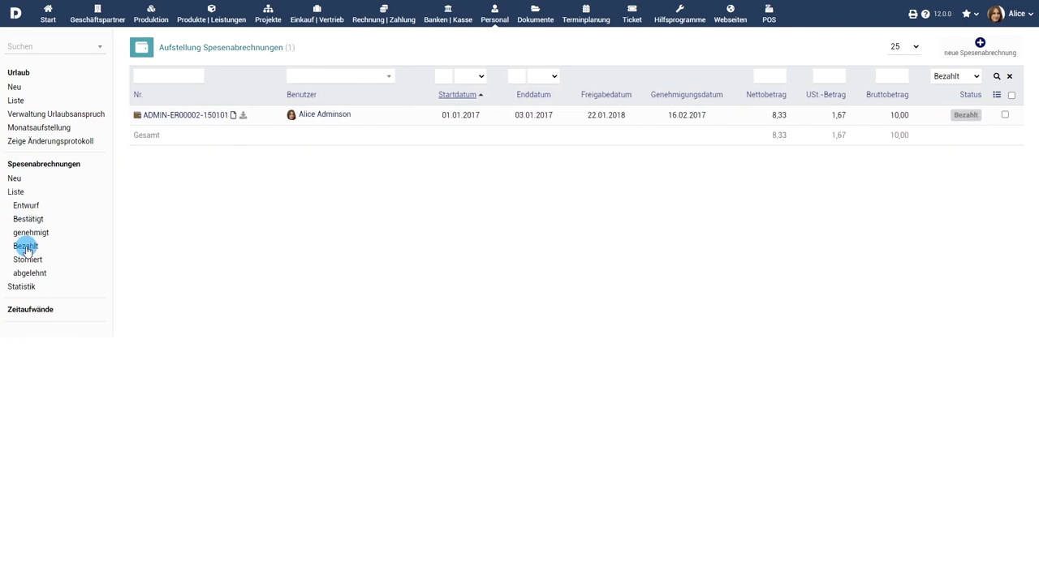
click(26, 260)
click(29, 274)
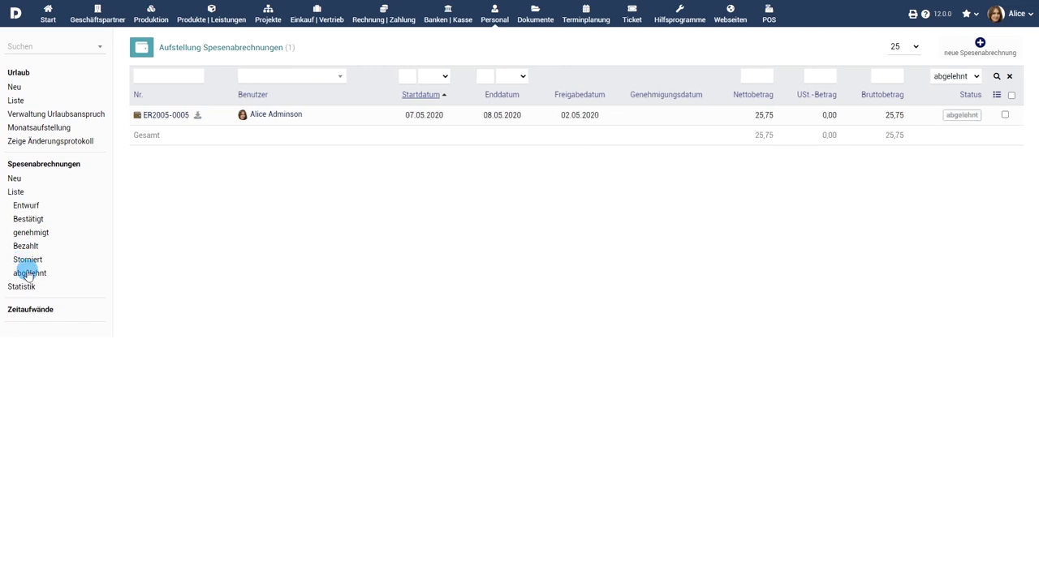
click(17, 288)
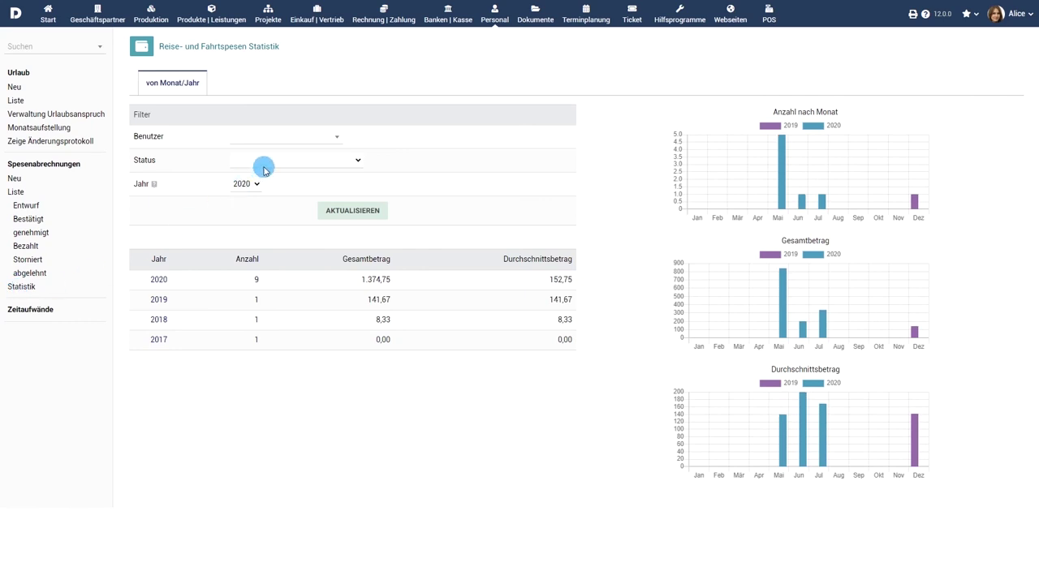
Filter the expense report statistics to status Storniert and refresh them
click(267, 163)
click(269, 202)
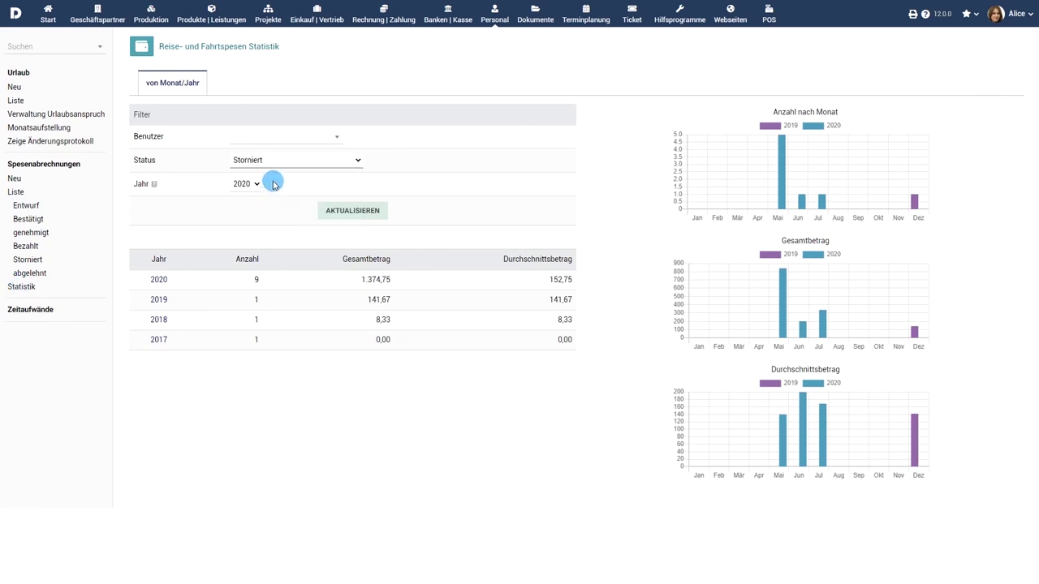
click(359, 213)
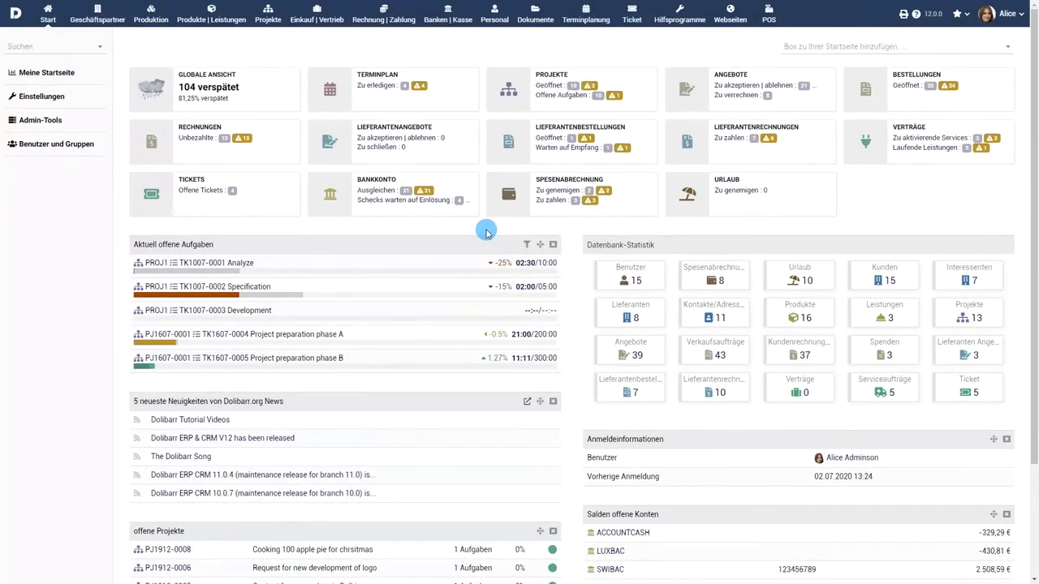
In module setup, enter a new expense report attribute labelled 'abrechnungsfähig' with code 'billable'
click(41, 98)
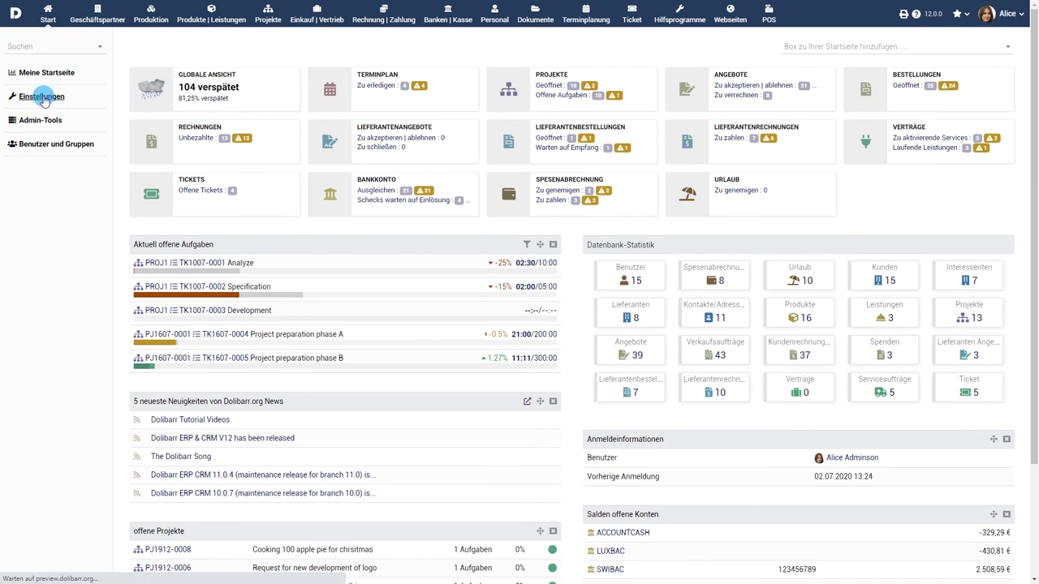
click(211, 152)
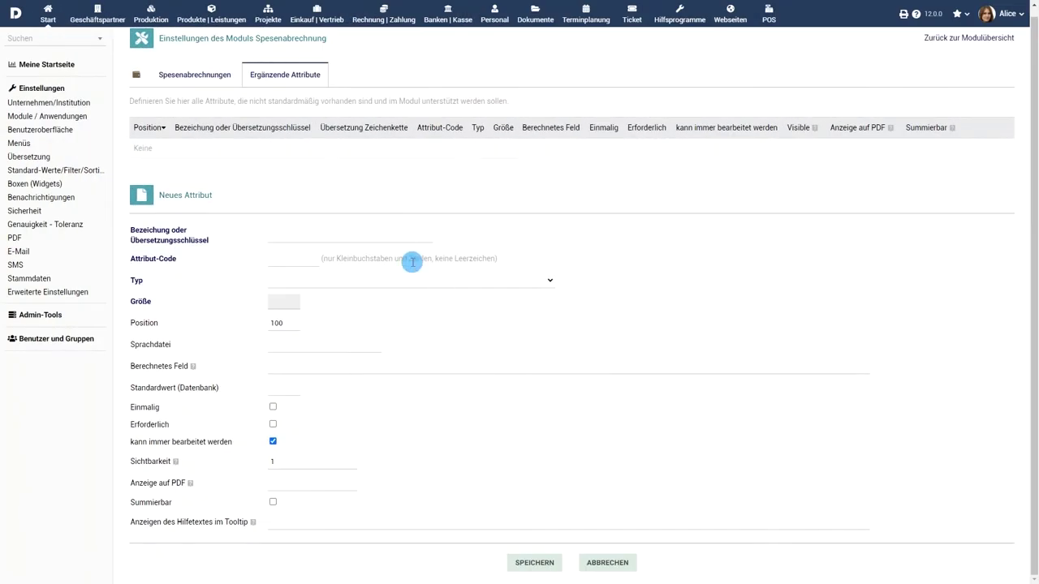
click(392, 233)
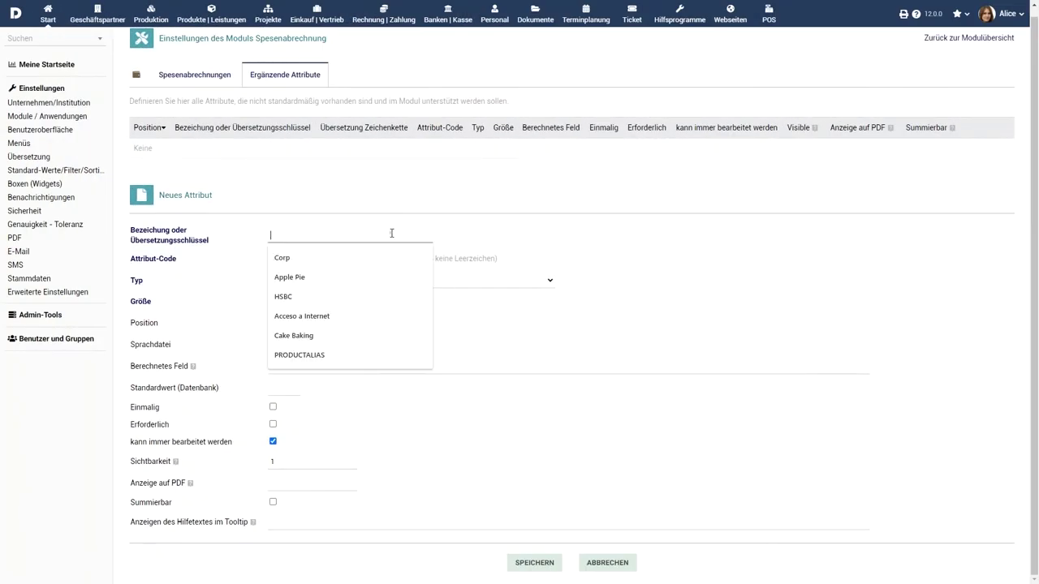
text(abrechnungsfähig)
click(292, 260)
text(billable)
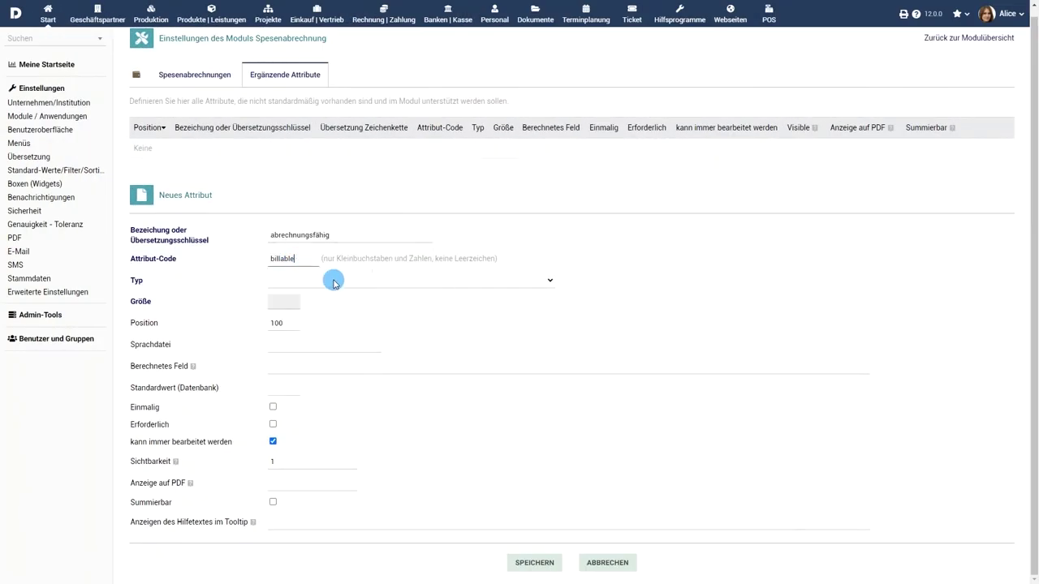
Make the attribute a Boolean, save it, and tick it on the new expense report form
click(334, 282)
click(332, 371)
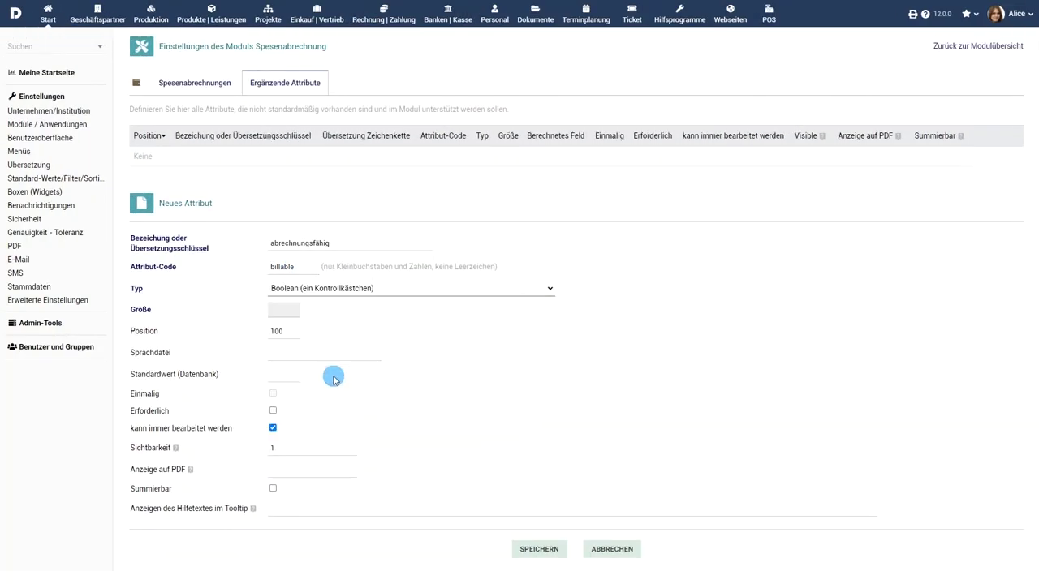
click(536, 550)
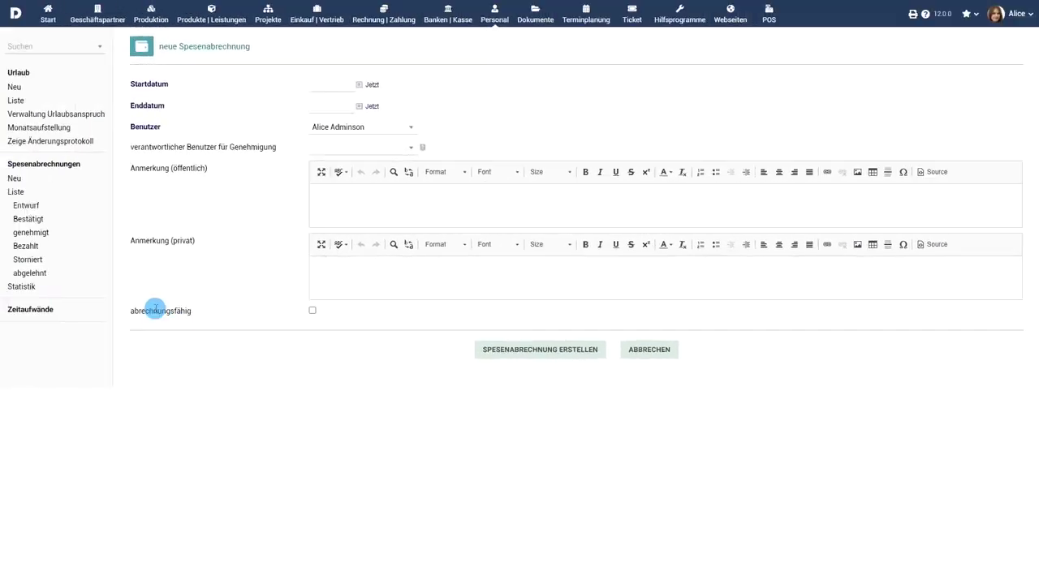
click(313, 311)
click(359, 313)
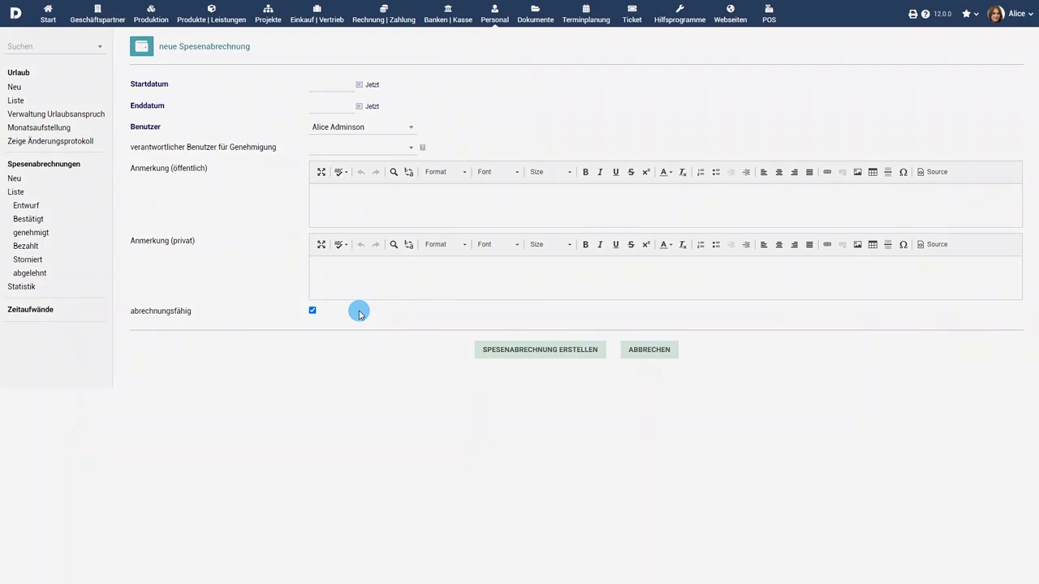